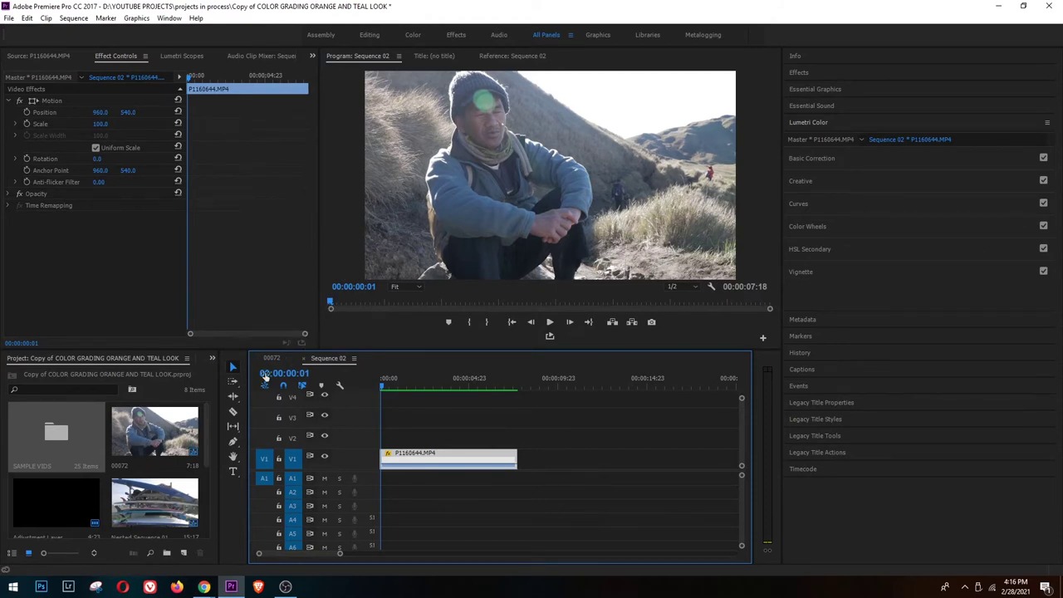
# Drop an adjustment layer on V2 over P1160644.MP4, trim it to the clip's end, and select it.
pyautogui.moveTo(47, 509); pyautogui.dragTo(389, 438)
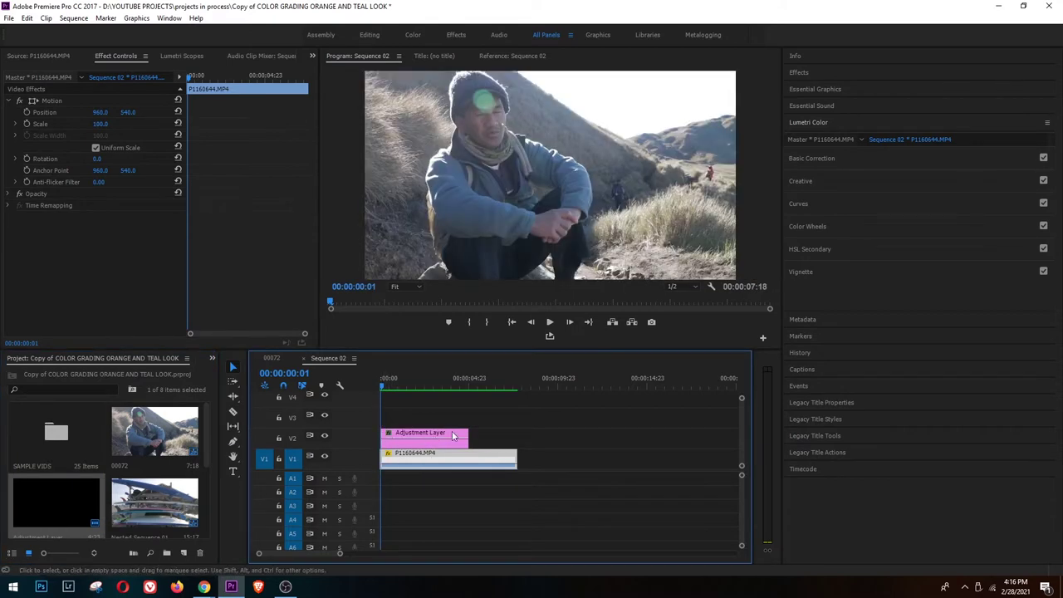
pyautogui.moveTo(466, 435); pyautogui.dragTo(515, 440)
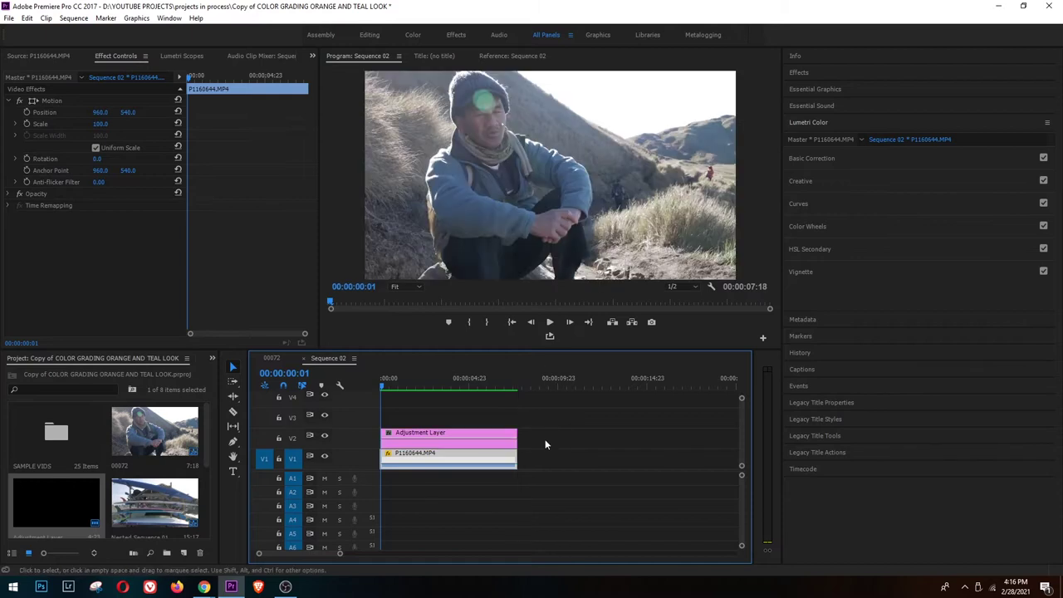
pyautogui.click(475, 438)
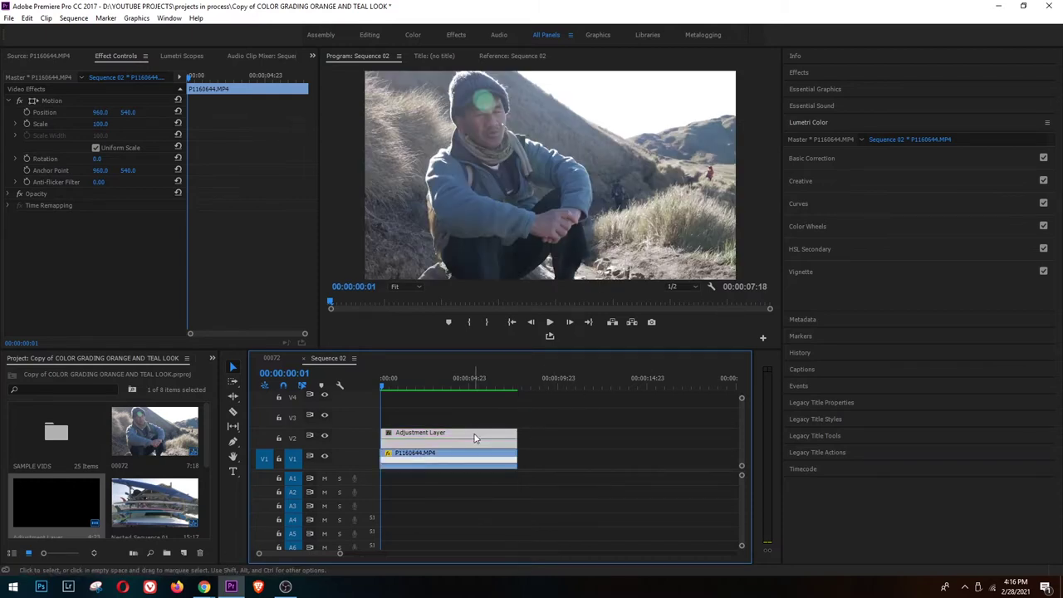
# Set Basic Correction tone to Exposure -0.3, Contrast 34.7, Whites -17.4, Blacks -6.6 while watching the scopes.
pyautogui.click(820, 158)
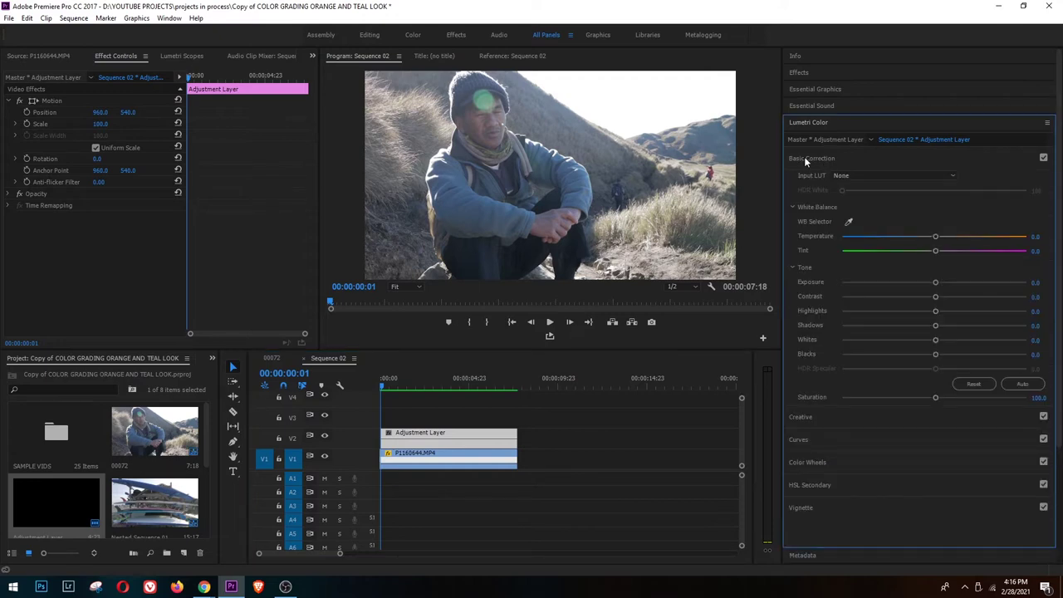
pyautogui.click(182, 56)
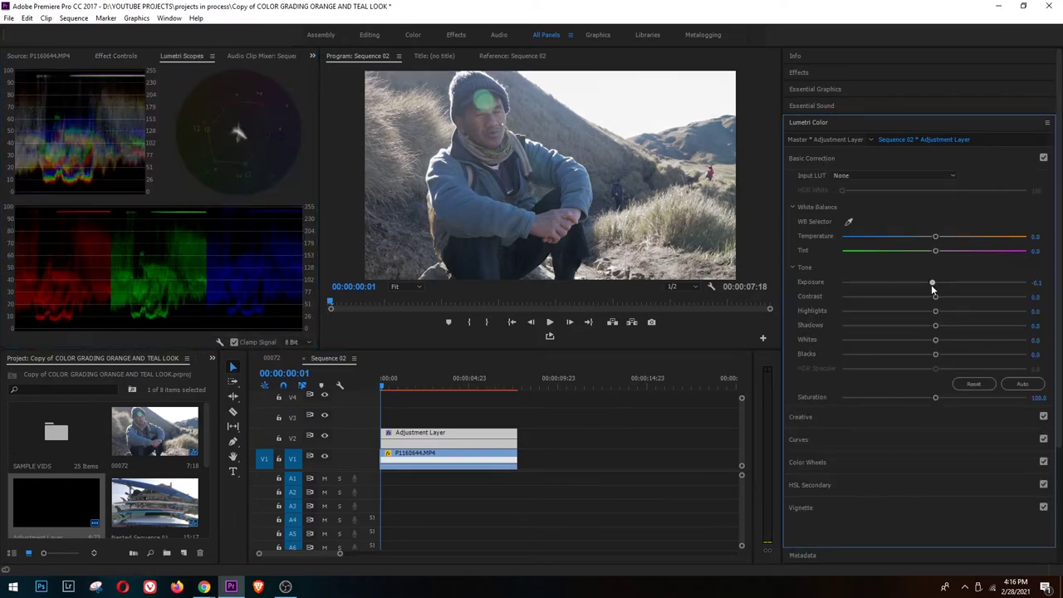
pyautogui.moveTo(934, 283); pyautogui.dragTo(928, 283)
pyautogui.moveTo(935, 355); pyautogui.dragTo(966, 297)
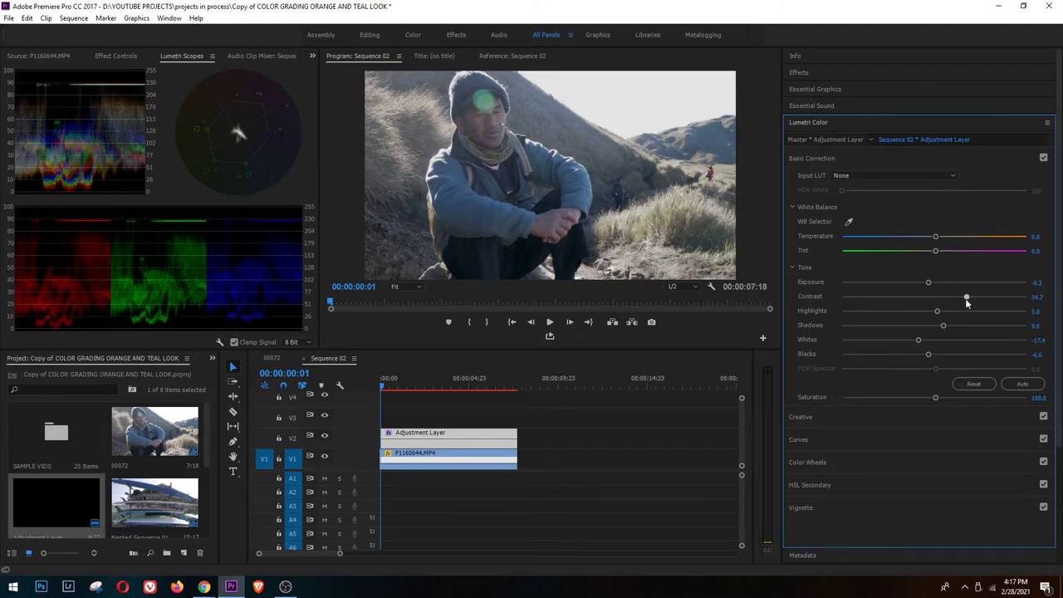
pyautogui.click(818, 160)
pyautogui.click(804, 203)
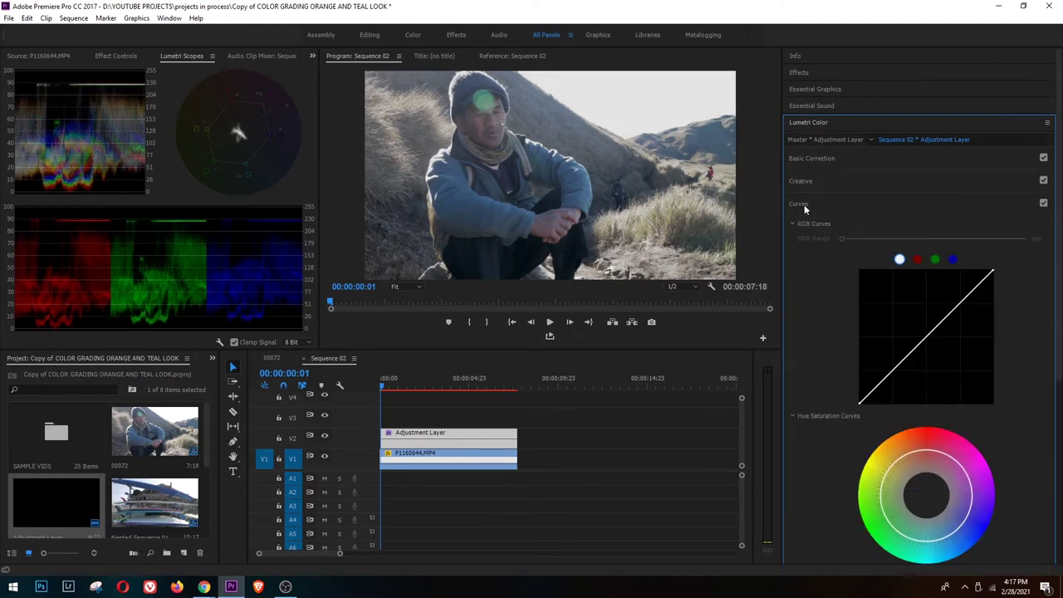
# Add RGB curve points for shadows and highlights, brighten the shadows and lower the midtones slightly.
pyautogui.click(880, 386)
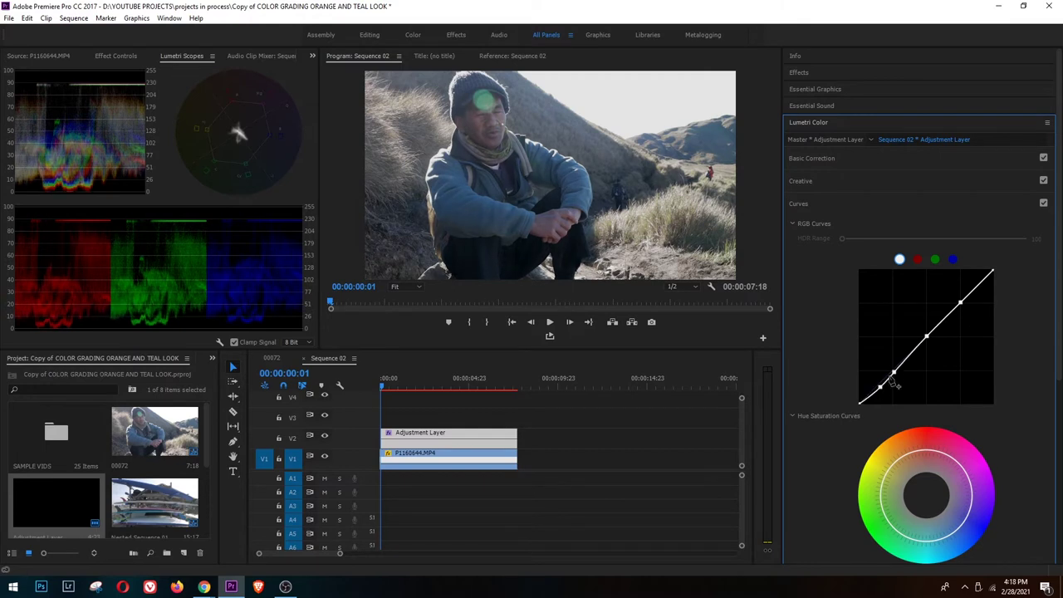
pyautogui.moveTo(859, 404); pyautogui.dragTo(860, 399)
pyautogui.moveTo(961, 302); pyautogui.dragTo(956, 301)
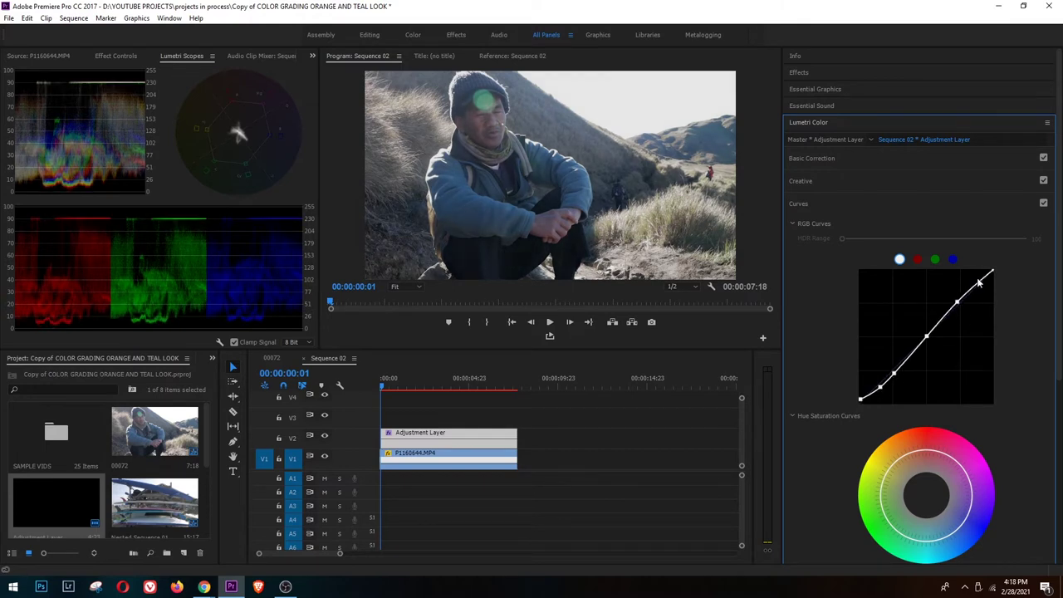
pyautogui.click(806, 203)
pyautogui.click(807, 225)
pyautogui.moveTo(801, 340); pyautogui.dragTo(801, 336)
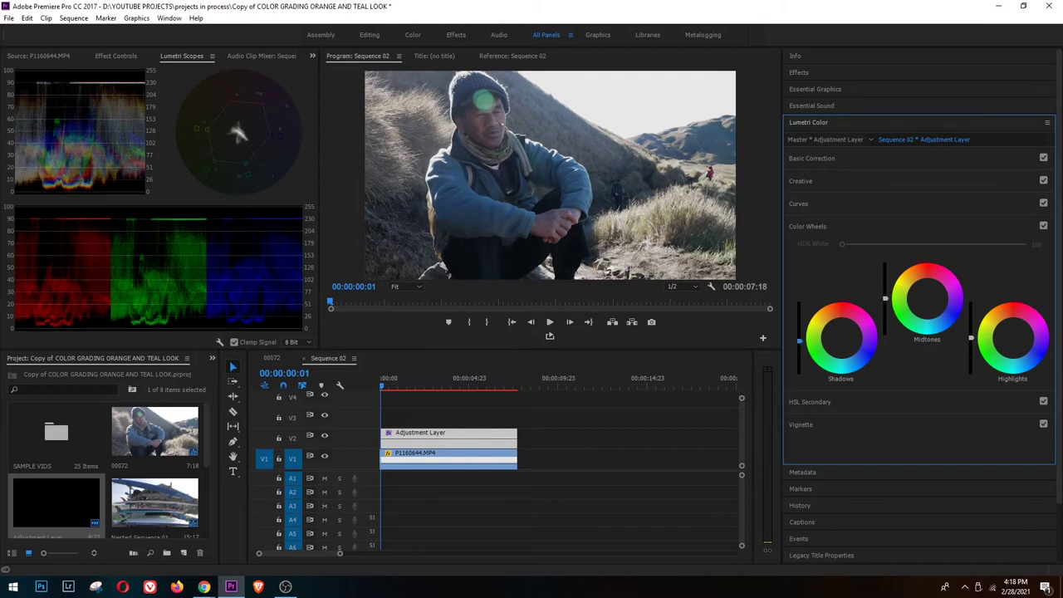
pyautogui.moveTo(885, 298); pyautogui.dragTo(884, 301)
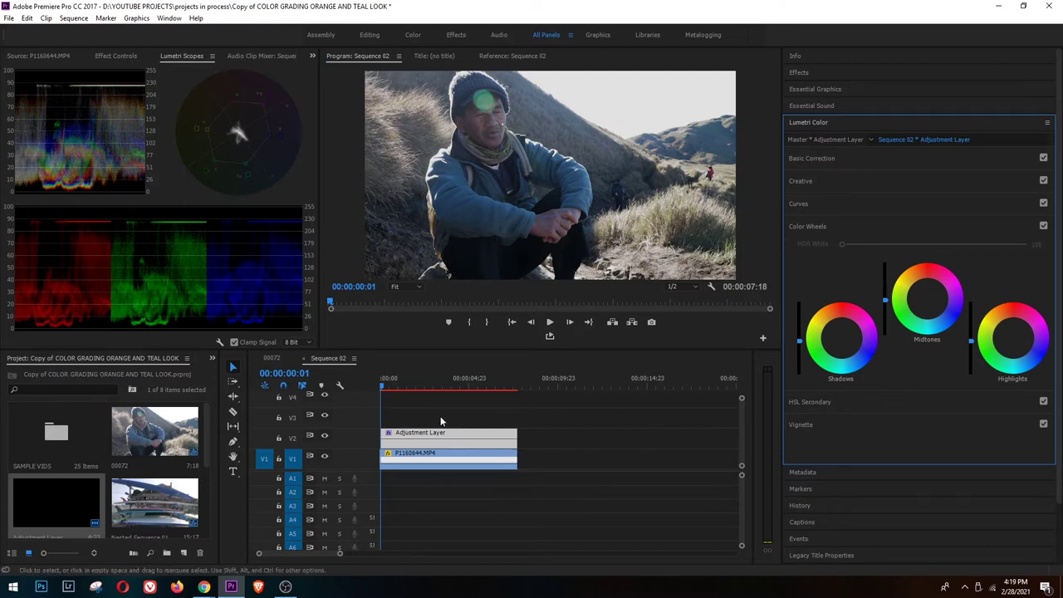
# Compare with V2 hidden, then add a second adjustment layer on V3 trimmed to the clip's length.
pyautogui.click(324, 435)
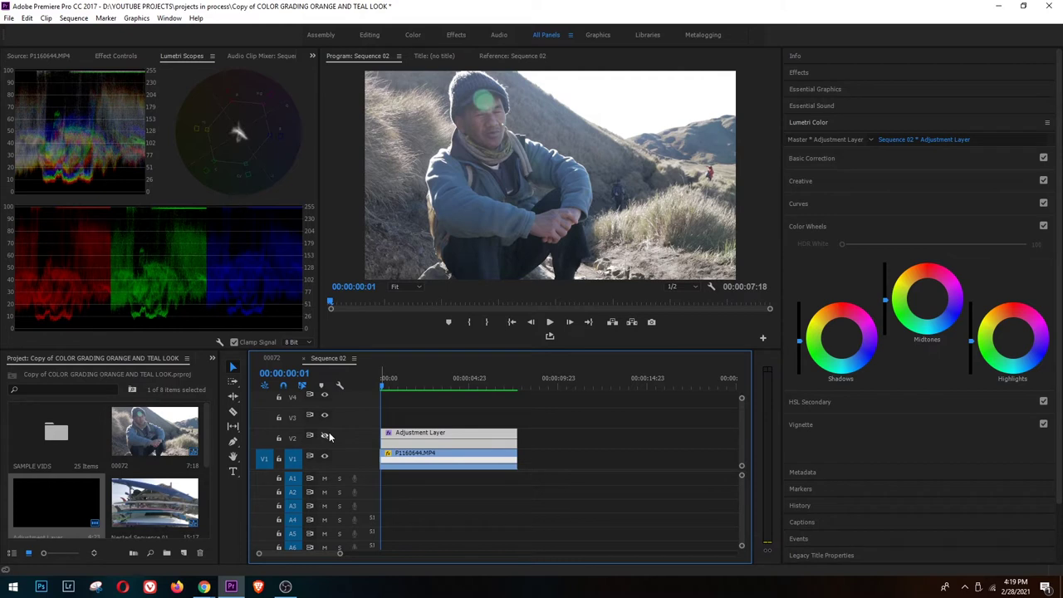
pyautogui.click(326, 436)
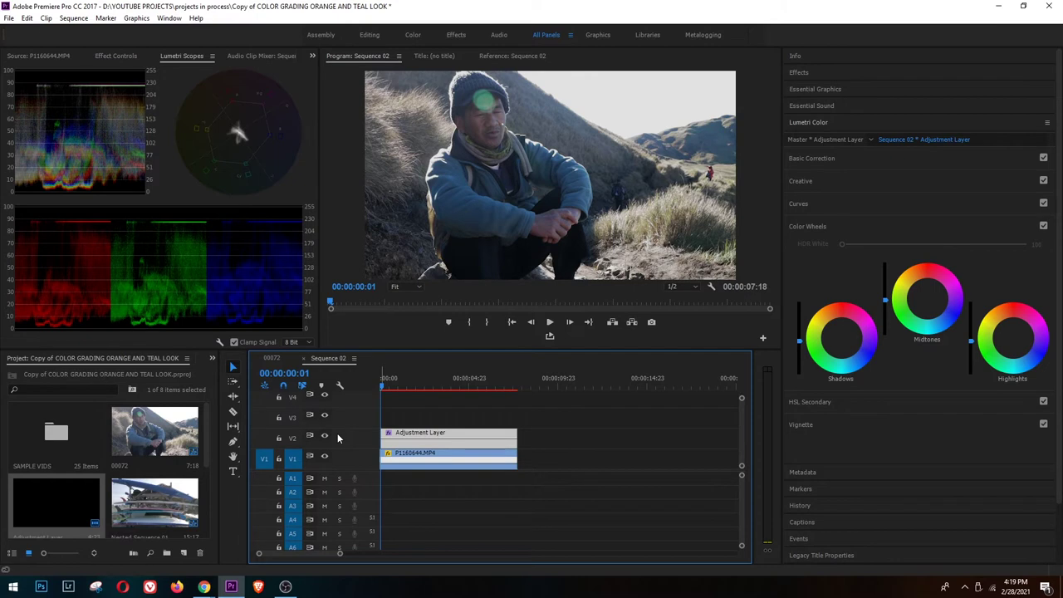
pyautogui.moveTo(58, 505); pyautogui.dragTo(380, 422)
pyautogui.moveTo(466, 415); pyautogui.dragTo(506, 419)
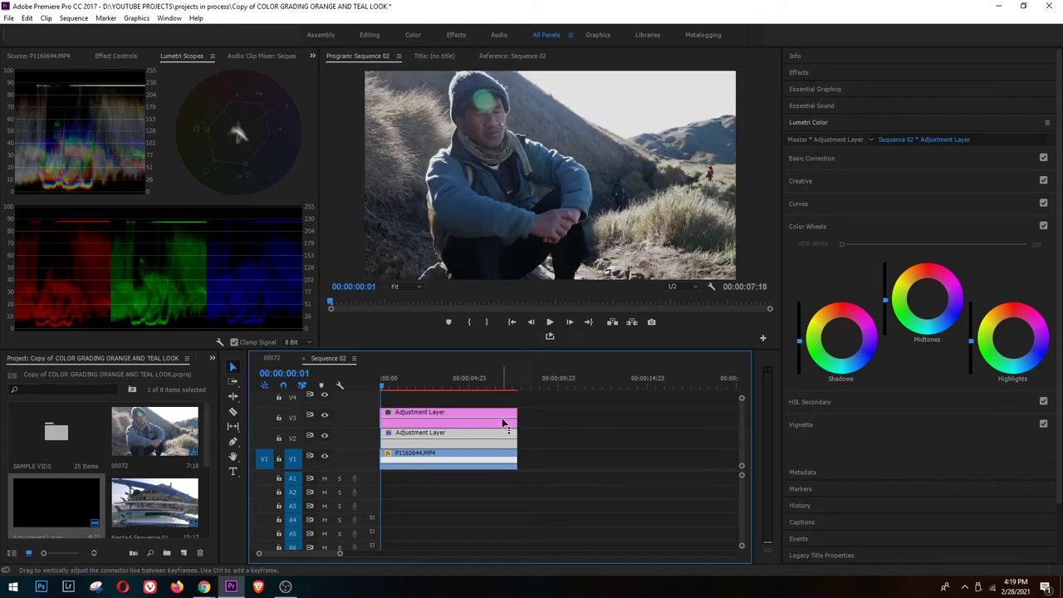
# Raise Basic Correction Saturation to 104.2.
pyautogui.click(807, 228)
pyautogui.click(827, 160)
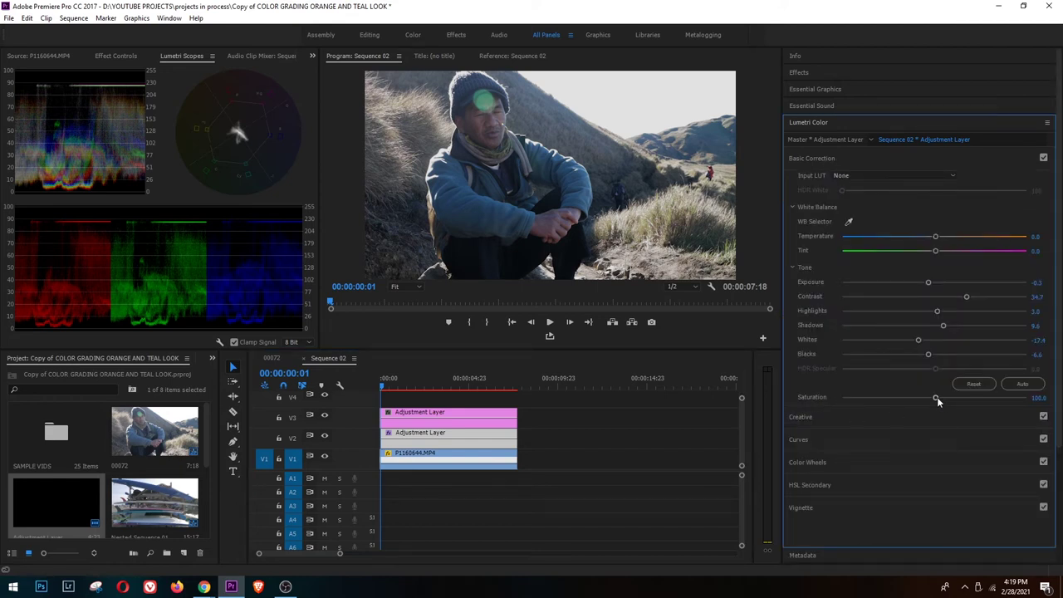
pyautogui.moveTo(937, 397); pyautogui.dragTo(940, 400)
pyautogui.click(795, 159)
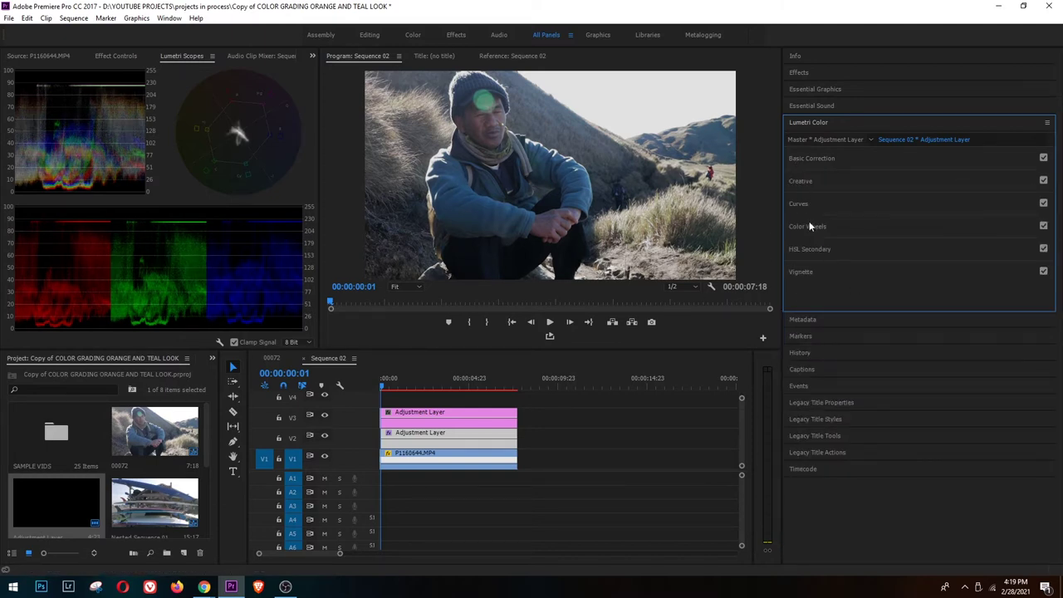
# Add Creative Vibrance of about 3.0.
pyautogui.click(803, 182)
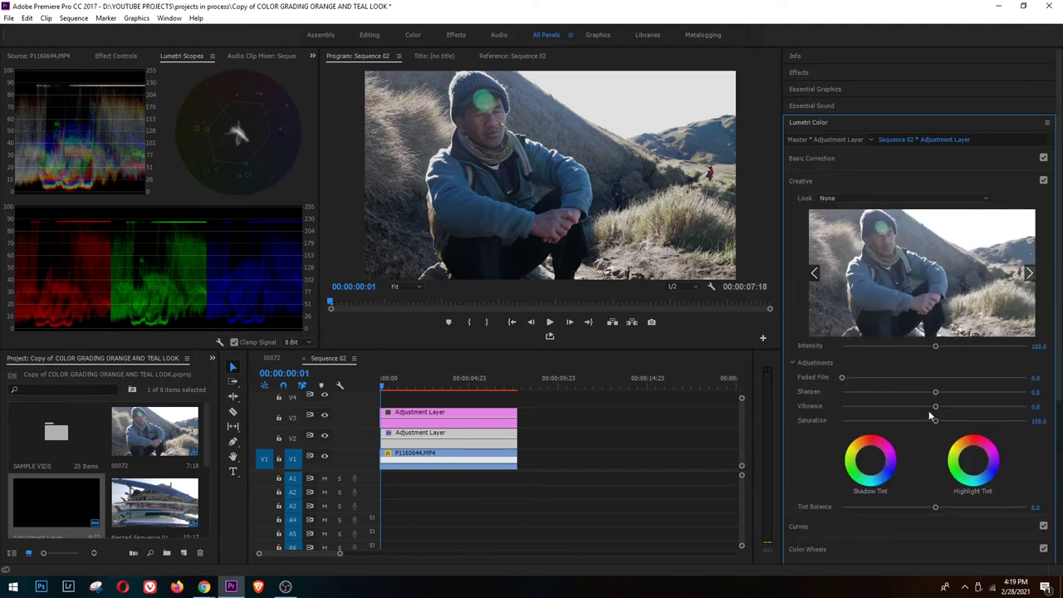
pyautogui.moveTo(935, 406)
pyautogui.mouseDown()
pyautogui.moveTo(936, 422)
pyautogui.moveTo(941, 395)
pyautogui.mouseUp()
pyautogui.click(799, 184)
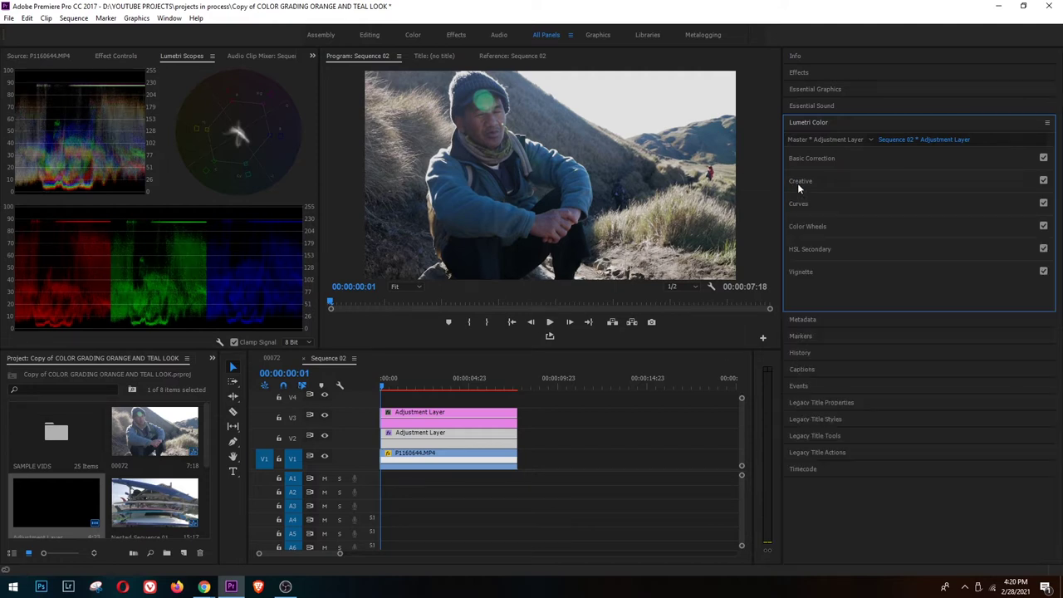
# On the V3 layer, sample the hiker's skin colour as the HSL Secondary key.
pyautogui.click(457, 415)
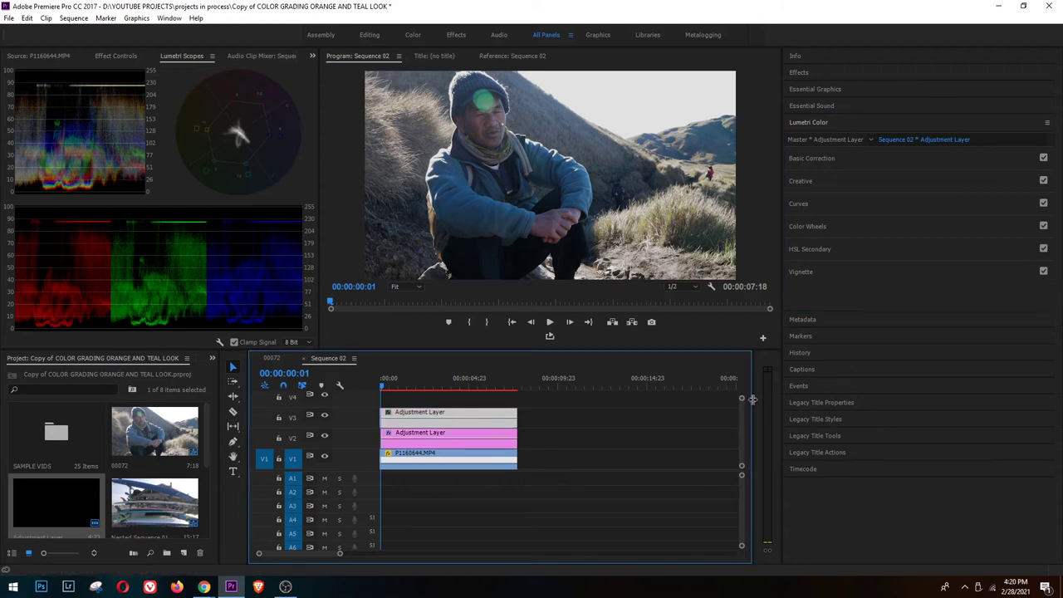
pyautogui.moveTo(742, 397); pyautogui.dragTo(743, 392)
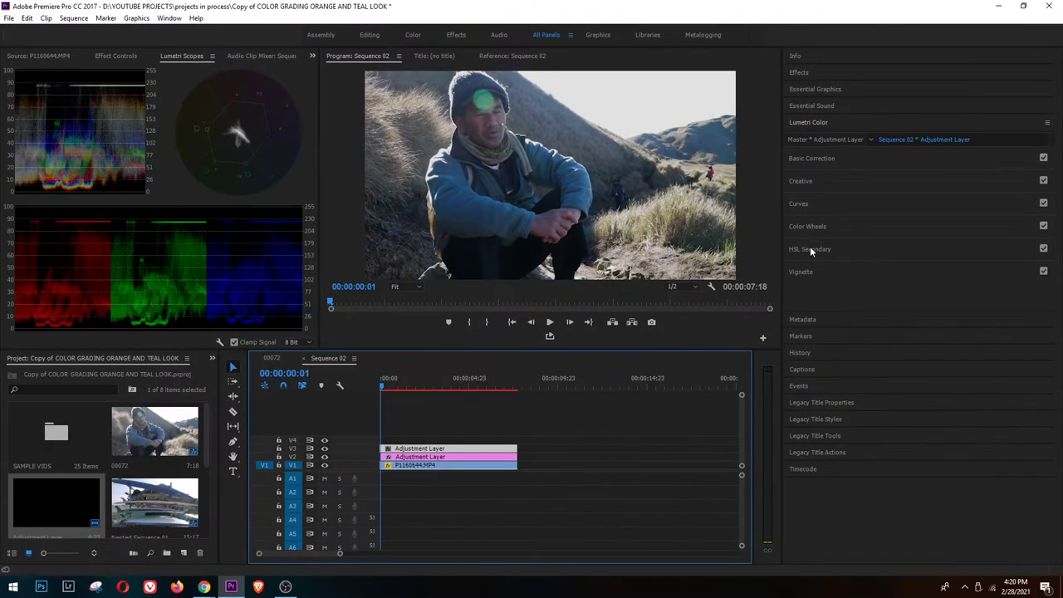
pyautogui.click(554, 313)
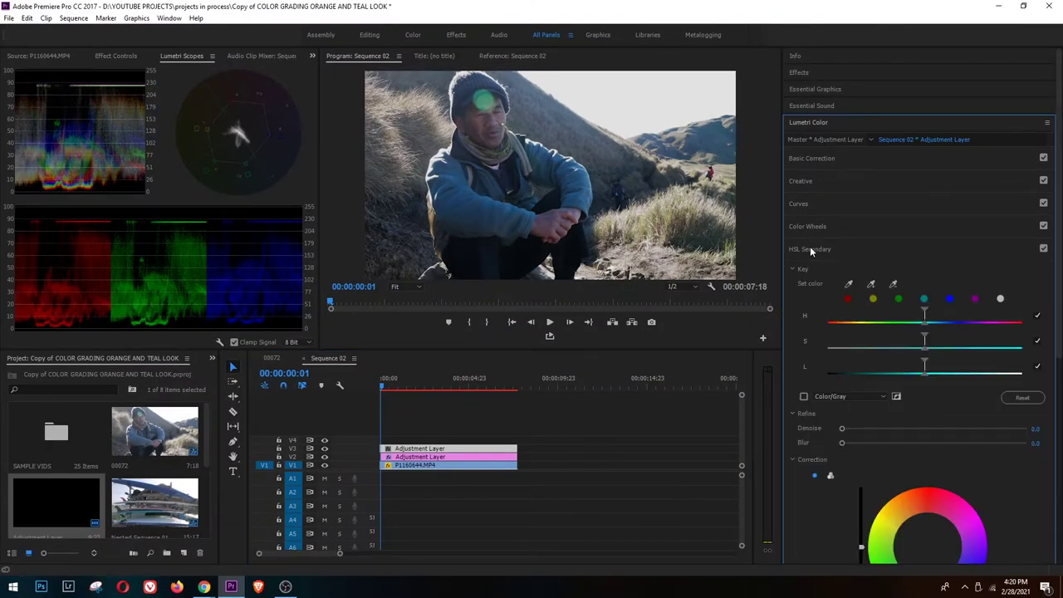
pyautogui.click(850, 283)
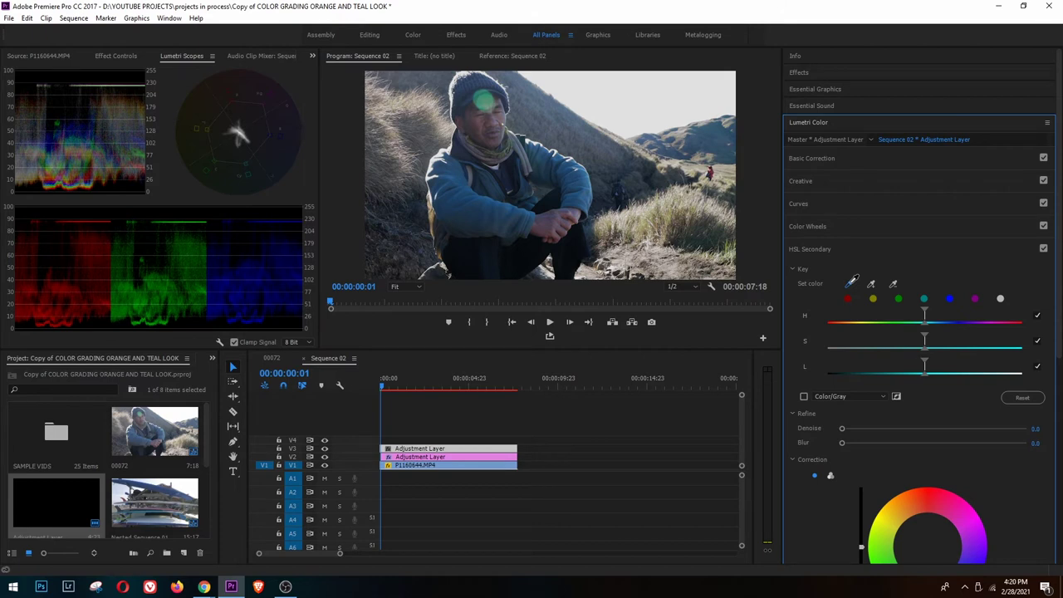
pyautogui.click(484, 101)
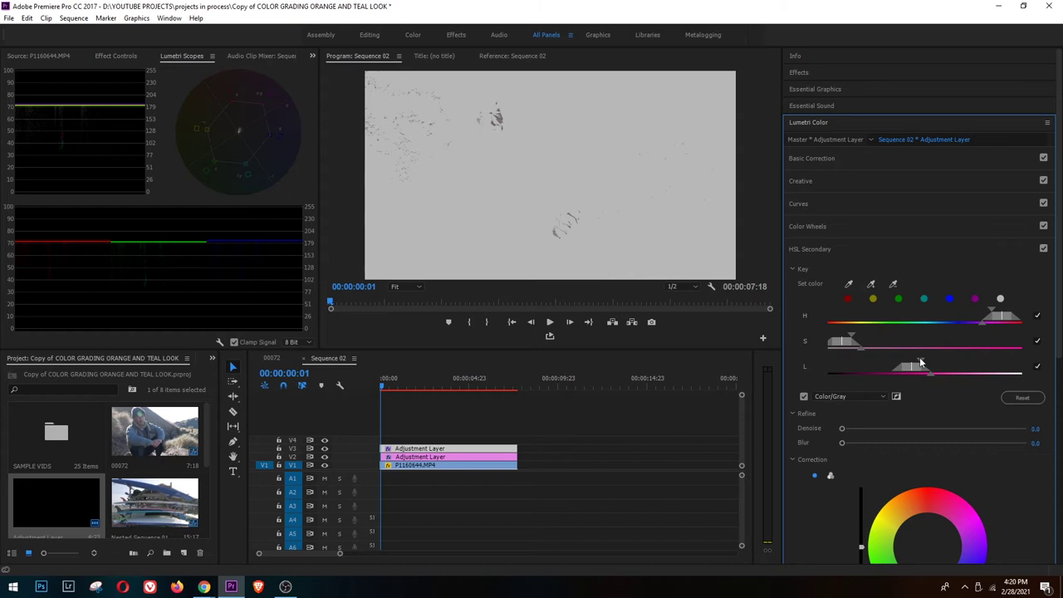
# Widen the key's lightness and saturation ranges and narrow its hue range, checking frame 00:00:00:19.
pyautogui.moveTo(921, 362); pyautogui.dragTo(939, 366)
pyautogui.moveTo(852, 336); pyautogui.dragTo(887, 336)
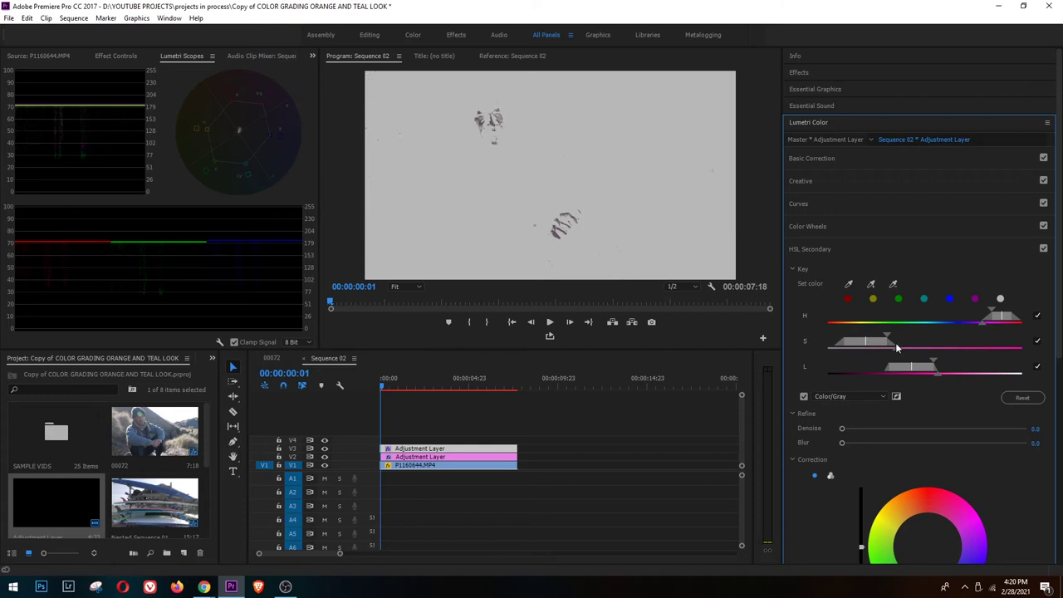
pyautogui.moveTo(951, 368); pyautogui.dragTo(977, 366)
pyautogui.moveTo(994, 316); pyautogui.dragTo(964, 317)
pyautogui.click(395, 389)
pyautogui.moveTo(886, 338); pyautogui.dragTo(956, 333)
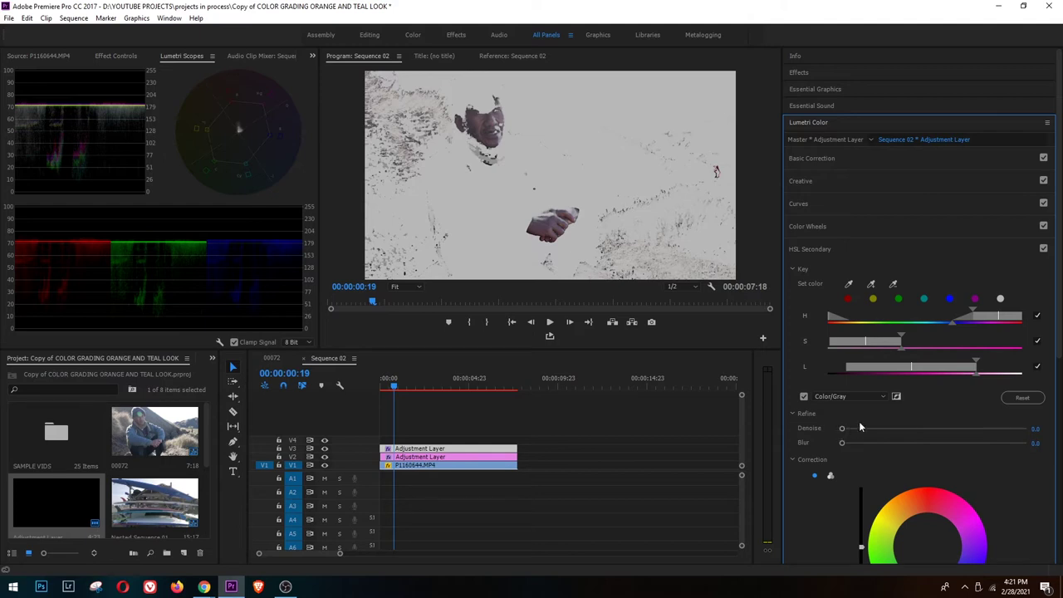
# Refine the key with Denoise 36.8 and Blur 3.7, checking the mask across frames.
pyautogui.scroll(-3, 864, 423)
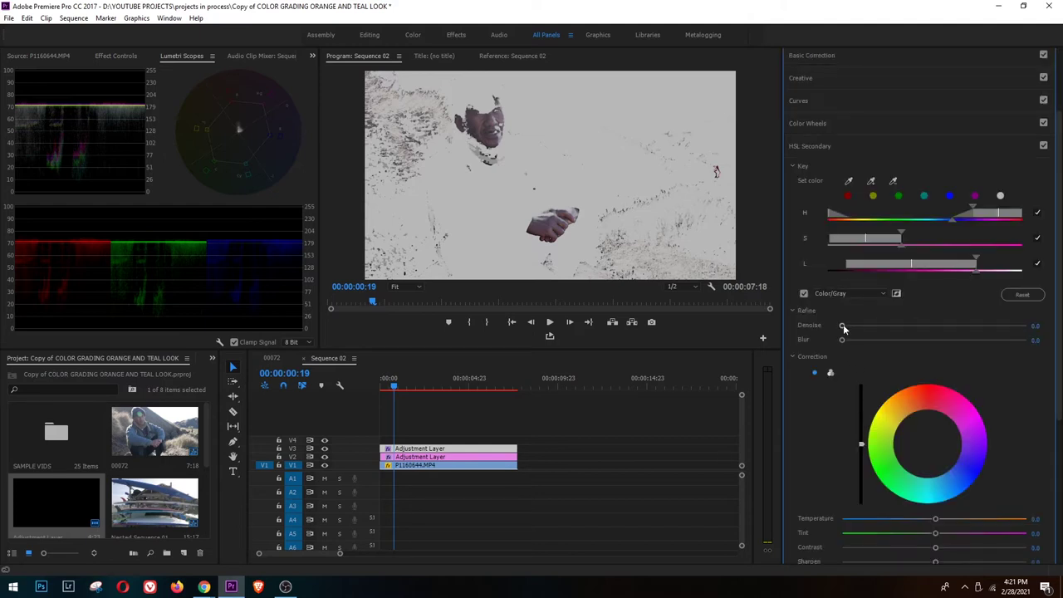
pyautogui.moveTo(843, 326); pyautogui.dragTo(910, 324)
pyautogui.moveTo(843, 341); pyautogui.dragTo(878, 342)
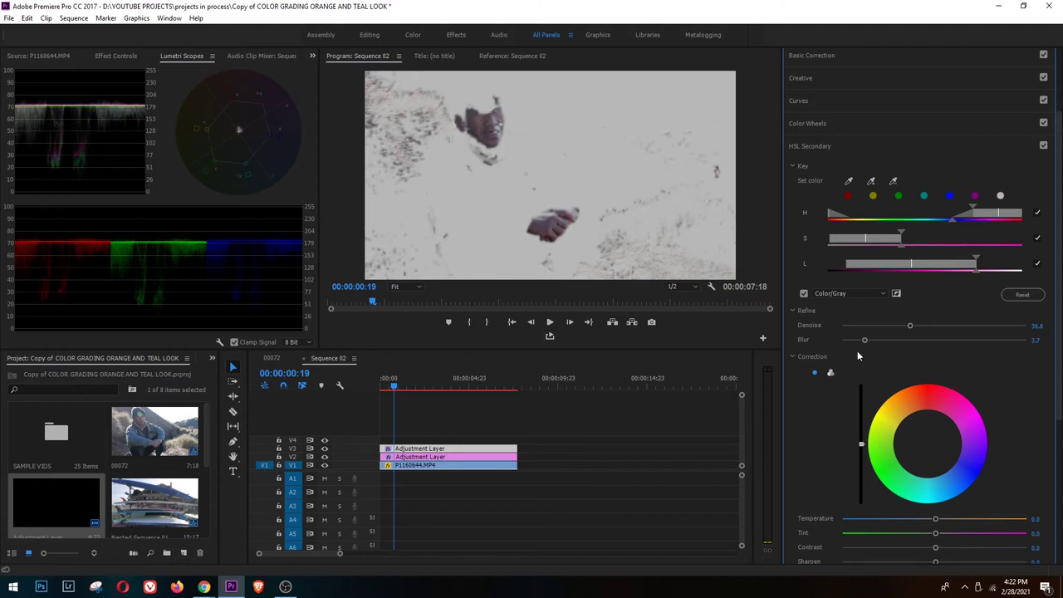
pyautogui.click(410, 389)
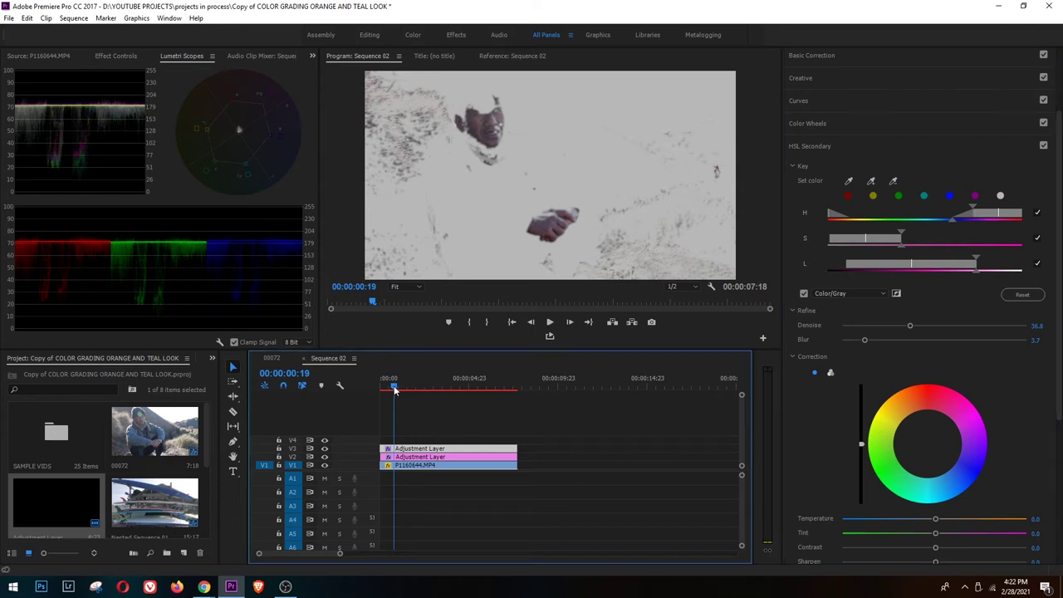
pyautogui.moveTo(410, 390); pyautogui.dragTo(394, 389)
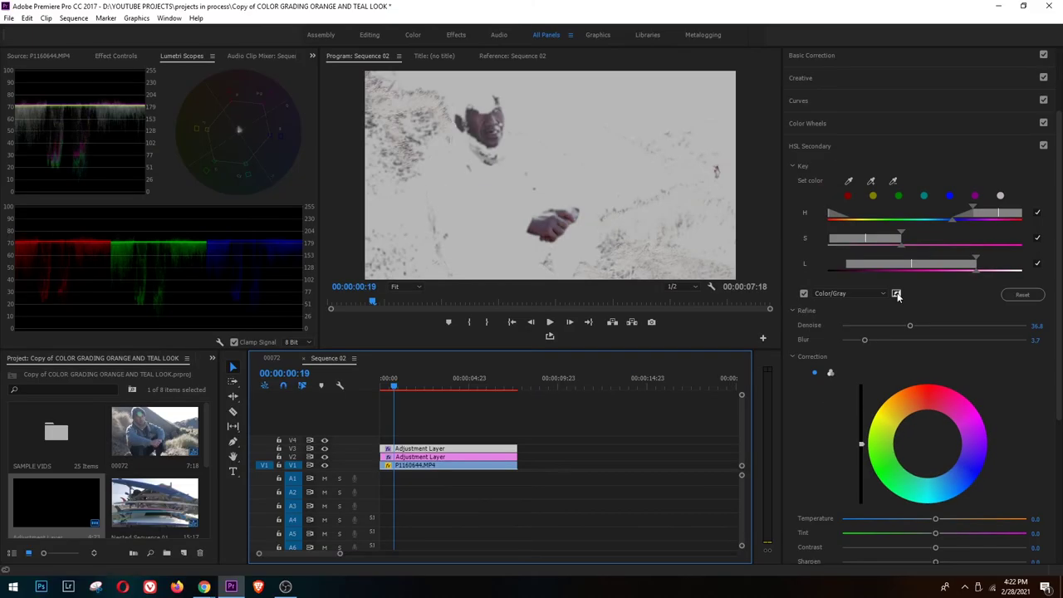
pyautogui.click(688, 295)
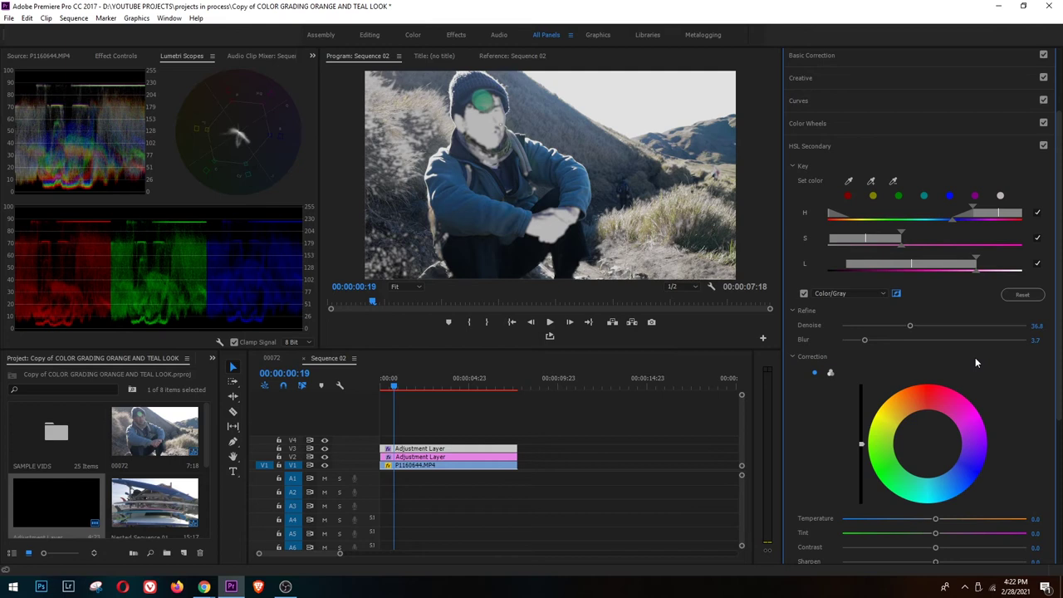
# Push the HSL Secondary correction wheel toward teal, with Contrast 3.0 and Saturation 98.2.
pyautogui.scroll(-1, 949, 369)
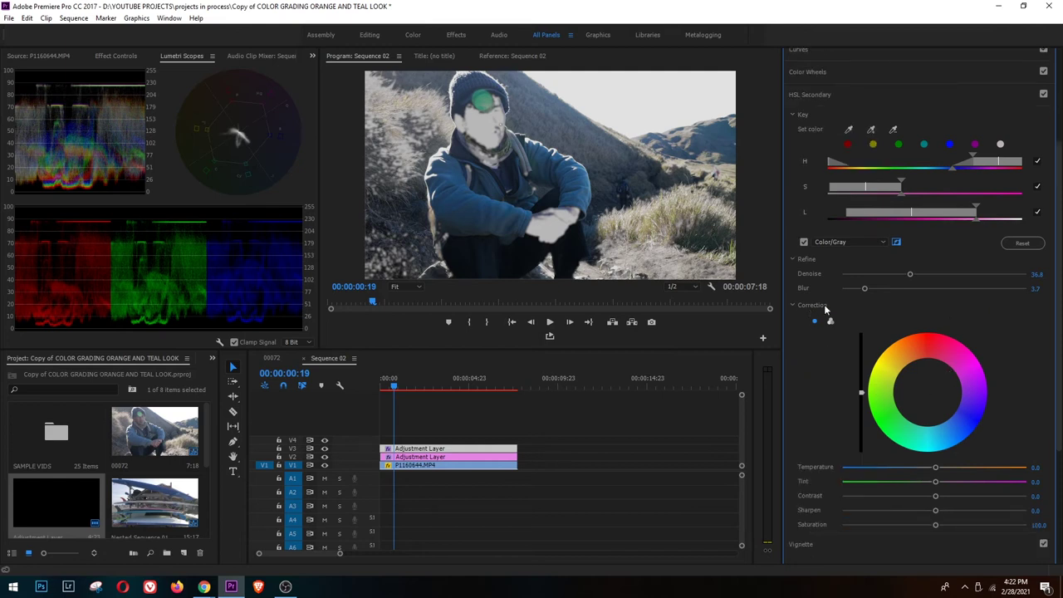
pyautogui.scroll(-1, 981, 385)
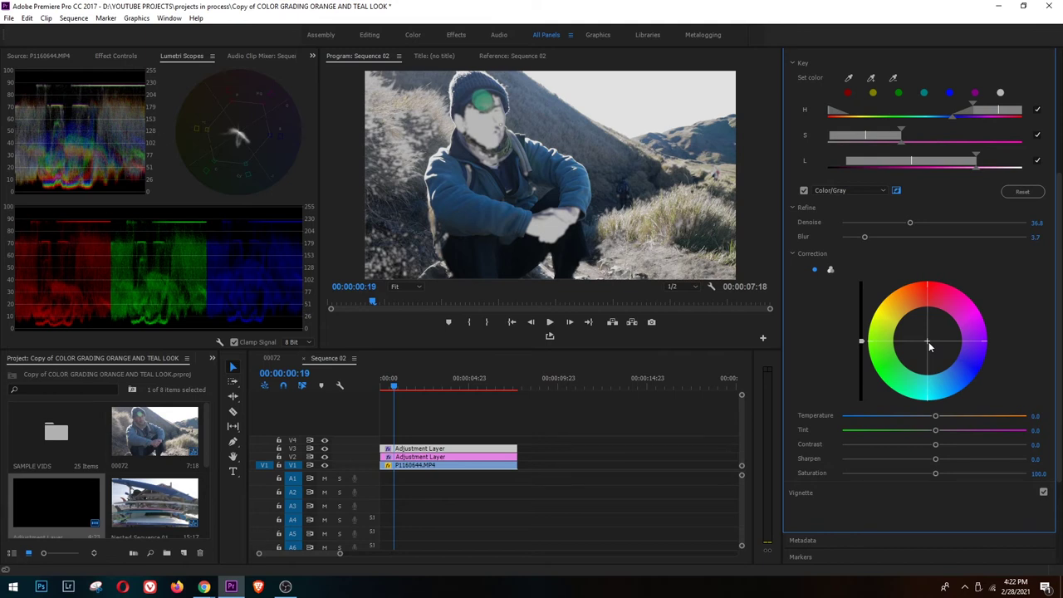
pyautogui.moveTo(929, 342); pyautogui.dragTo(934, 351)
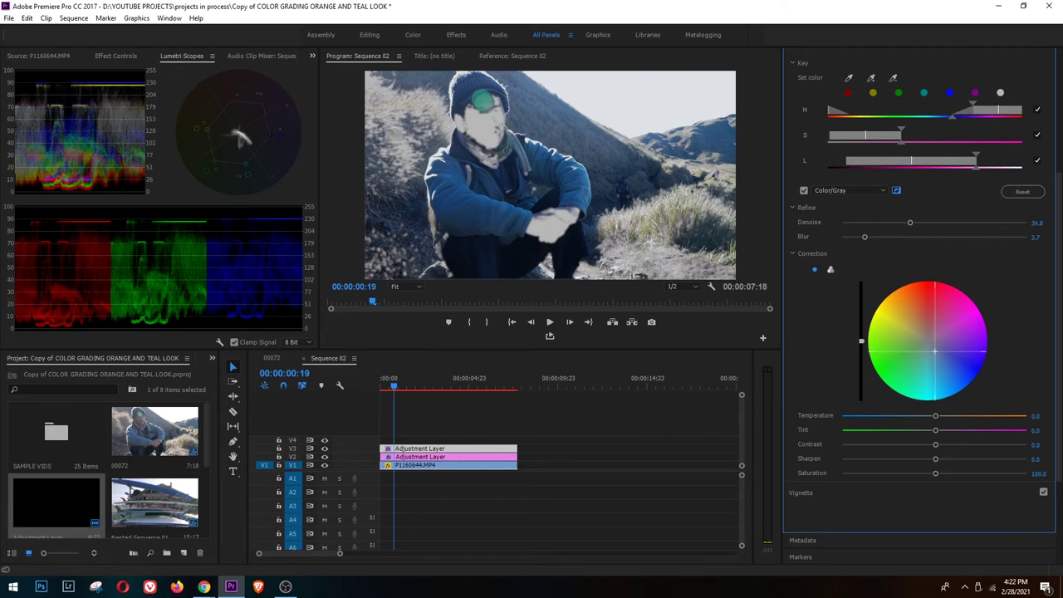
pyautogui.moveTo(935, 351); pyautogui.dragTo(935, 351)
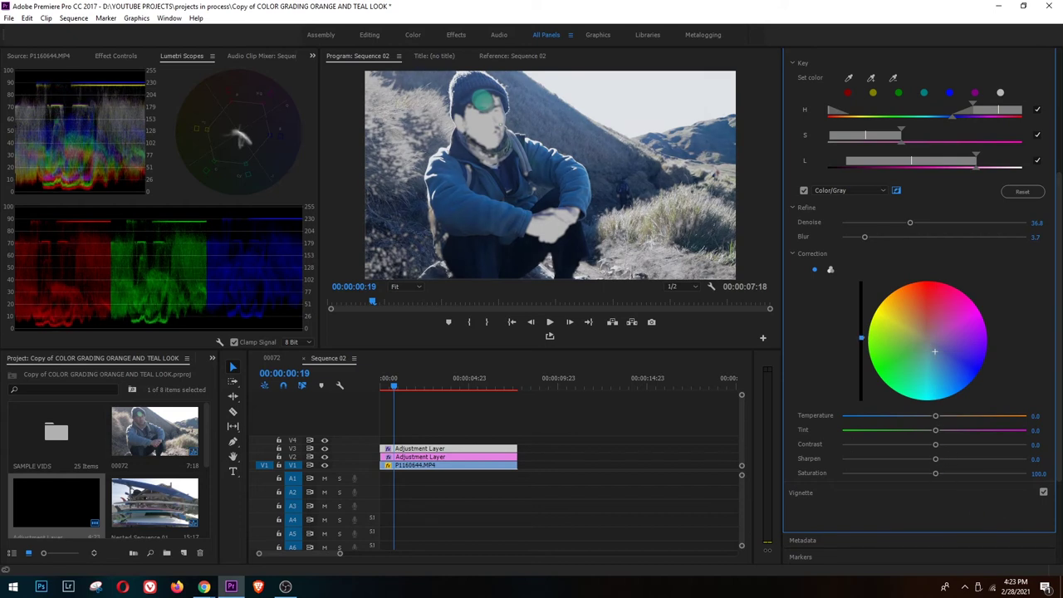
pyautogui.moveTo(936, 445); pyautogui.dragTo(932, 479)
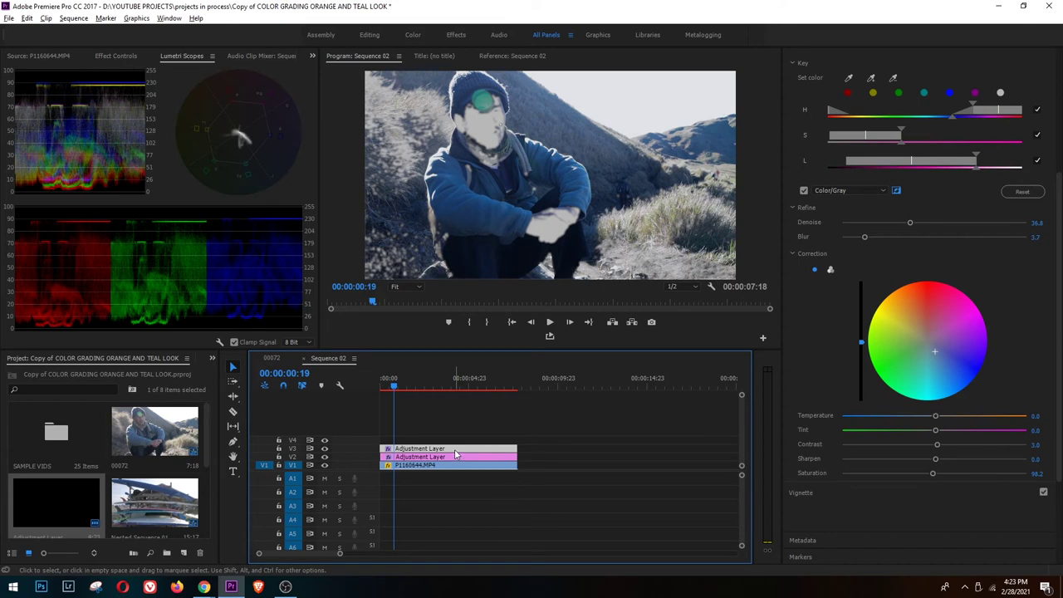
pyautogui.moveTo(455, 455); pyautogui.dragTo(456, 447)
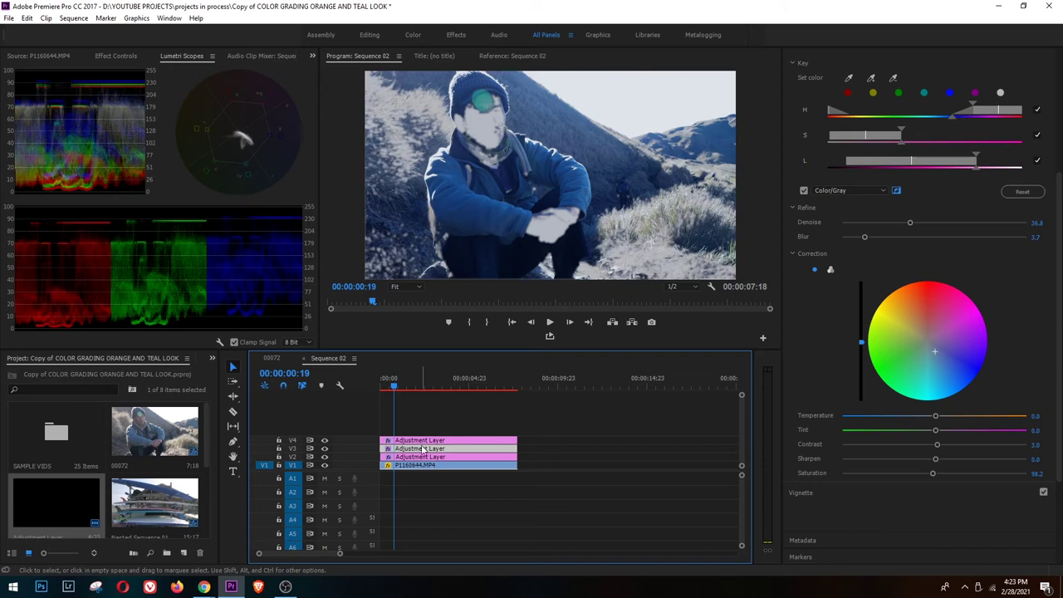
# Select the V4 adjustment-layer copy, move to a later frame, and turn on the Color/Gray mask.
pyautogui.click(436, 440)
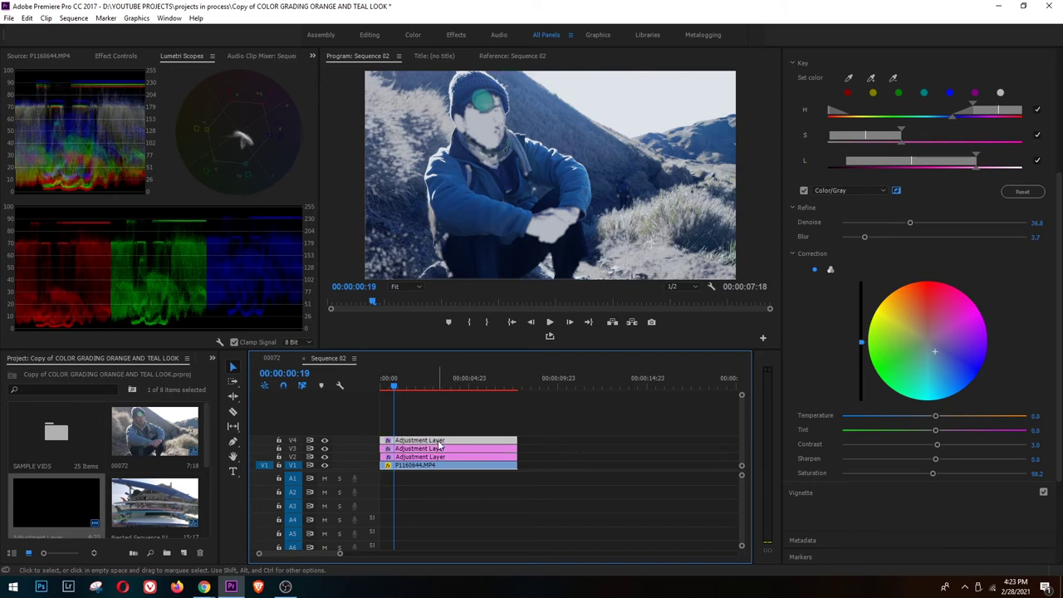
pyautogui.moveTo(395, 392); pyautogui.dragTo(402, 390)
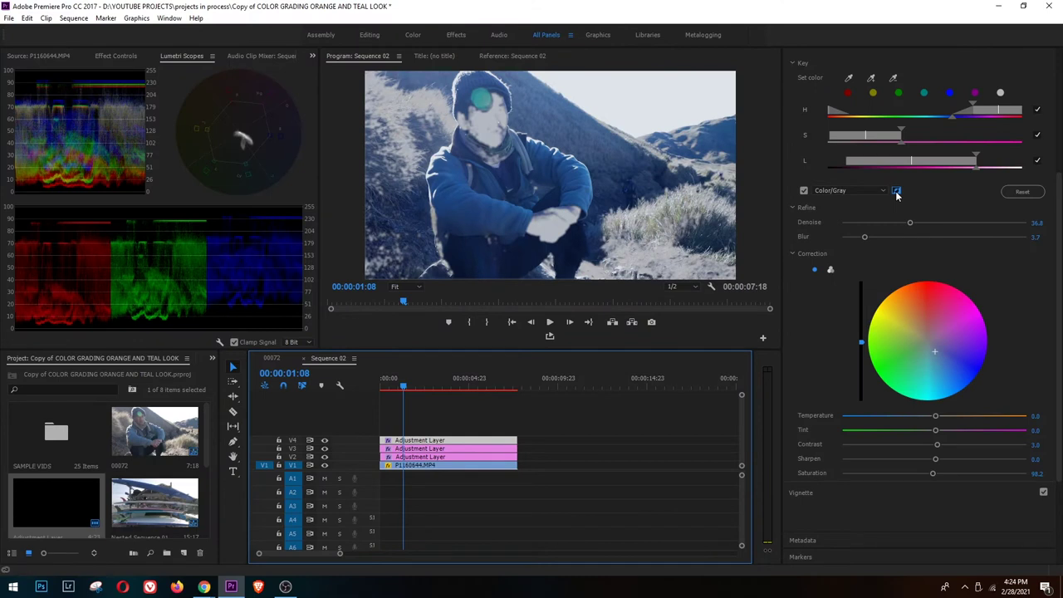
pyautogui.click(896, 191)
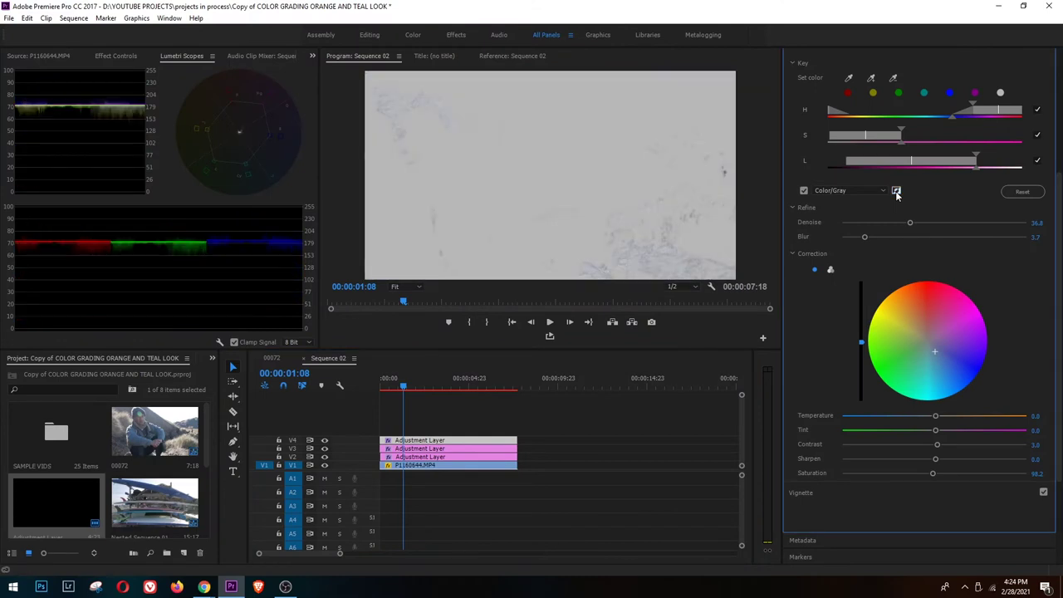
# Reselect the V3 then V4 layers and uncheck Color/Gray in HSL Secondary.
pyautogui.click(459, 450)
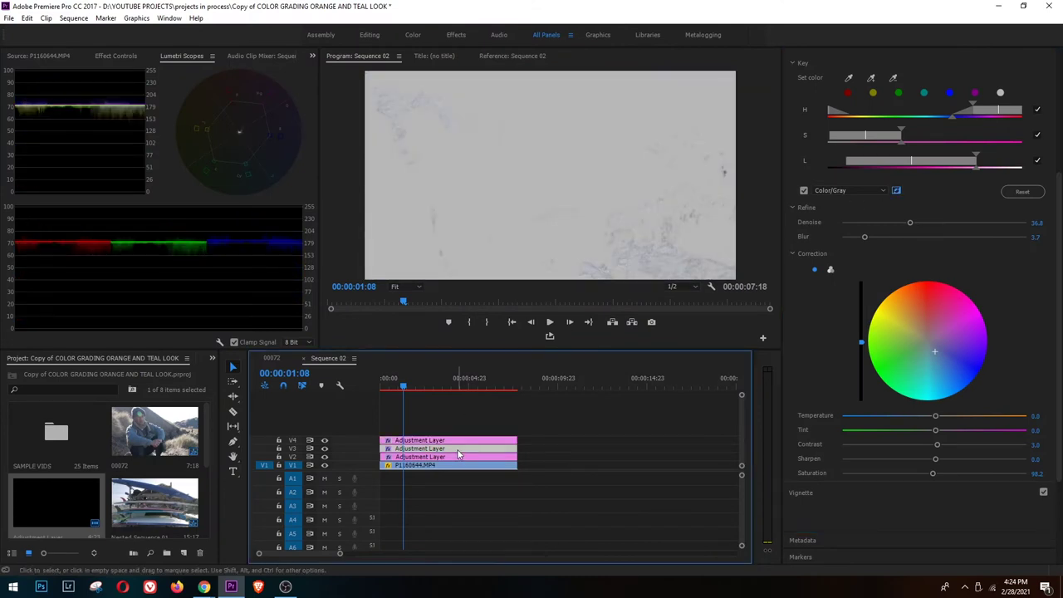
pyautogui.click(462, 440)
pyautogui.click(803, 191)
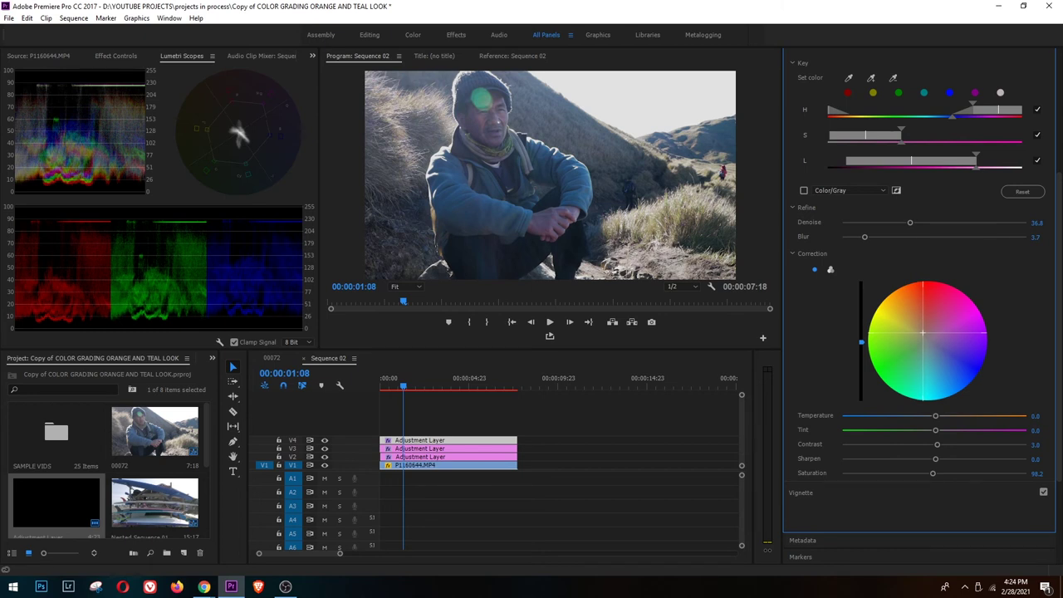
# Warm the V4 keyed tones to Temperature 9.0, Tint -10.8, and switch to three-way wheels.
pyautogui.click(936, 417)
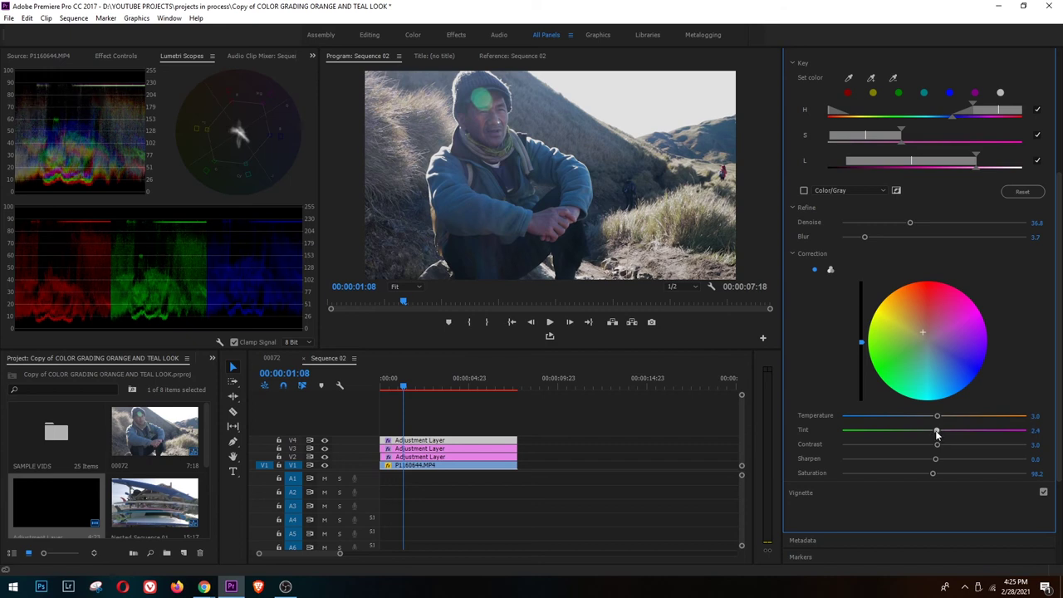
pyautogui.moveTo(936, 433); pyautogui.dragTo(921, 434)
pyautogui.moveTo(937, 417); pyautogui.dragTo(942, 420)
pyautogui.click(831, 270)
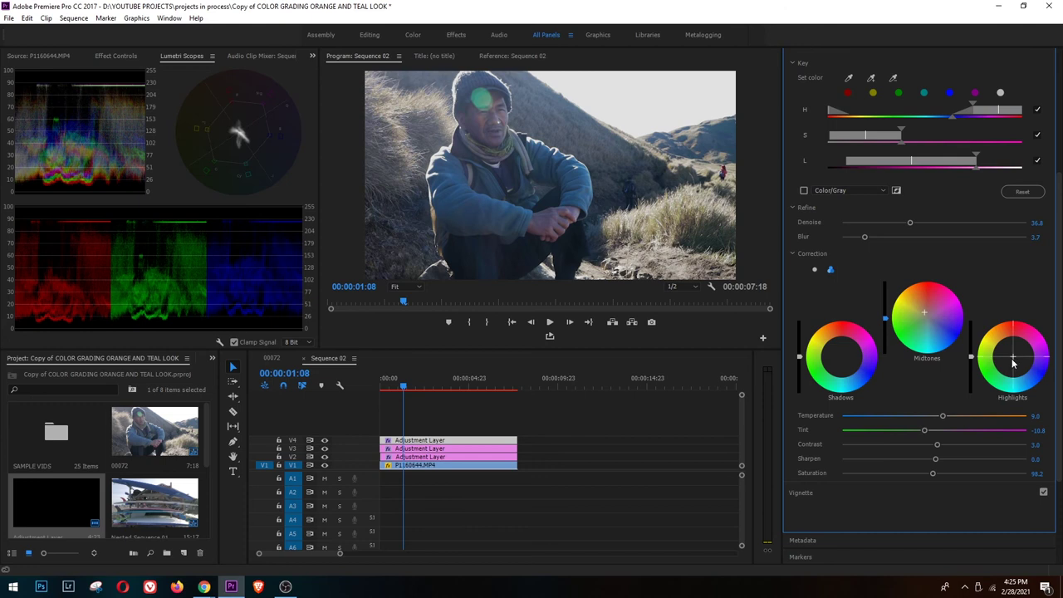
# Lift the midtones, lower tint, and set keyed Contrast 4.8 and Saturation 83.8.
pyautogui.moveTo(885, 319); pyautogui.dragTo(885, 314)
pyautogui.moveTo(932, 472); pyautogui.dragTo(928, 473)
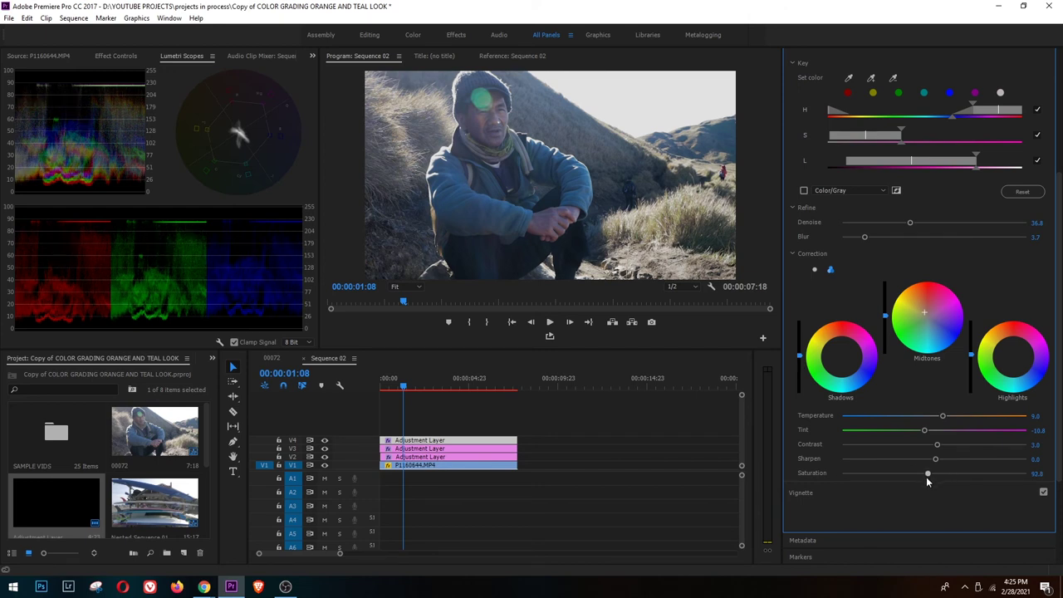
pyautogui.moveTo(924, 430); pyautogui.dragTo(938, 459)
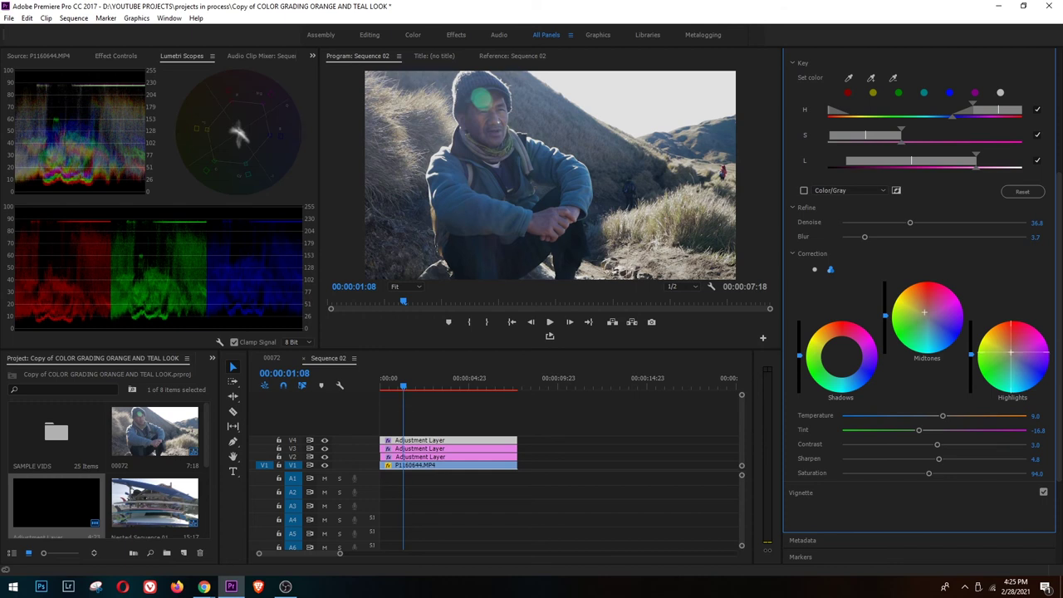
pyautogui.moveTo(937, 446)
pyautogui.mouseDown()
pyautogui.moveTo(935, 459)
pyautogui.moveTo(944, 444)
pyautogui.mouseUp()
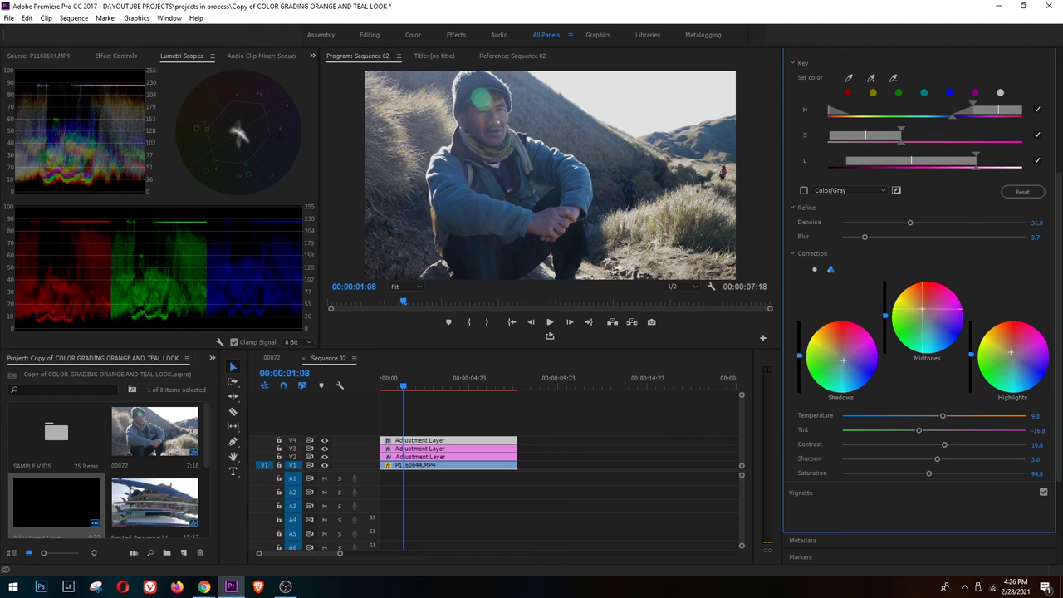
pyautogui.moveTo(929, 472); pyautogui.dragTo(925, 475)
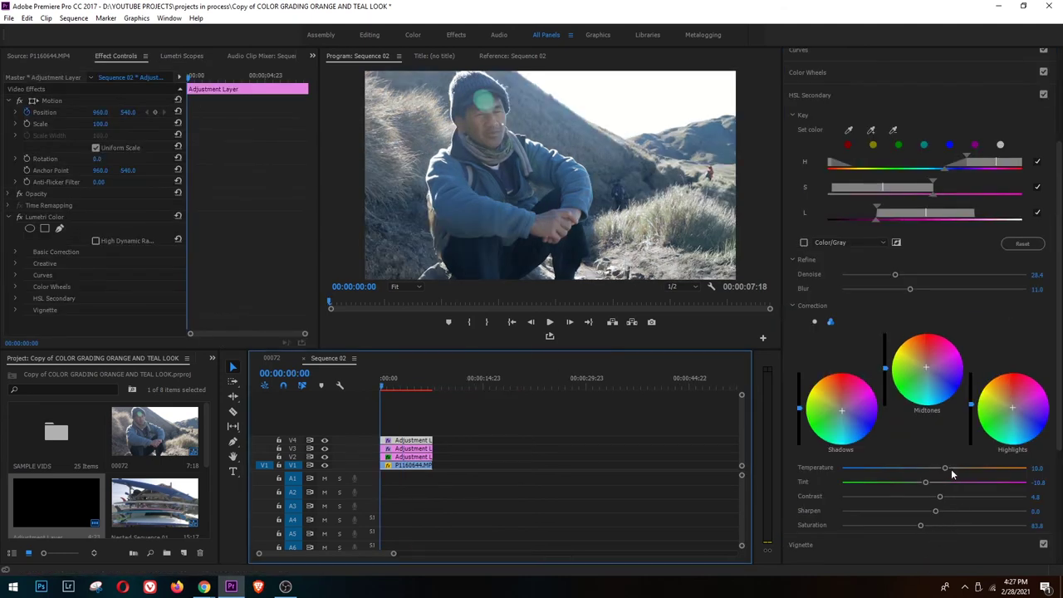
# Cool the HSL Secondary keyed tones to Temperature 5.4 and raise Saturation to 87.4.
pyautogui.moveTo(947, 471); pyautogui.dragTo(943, 471)
pyautogui.moveTo(944, 470); pyautogui.dragTo(939, 472)
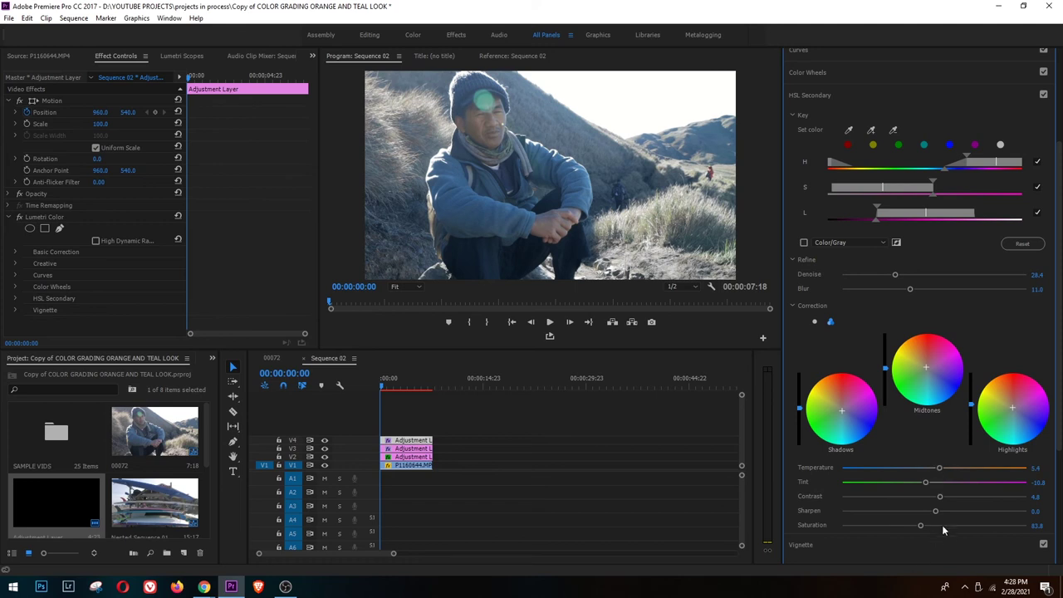
pyautogui.moveTo(921, 525); pyautogui.dragTo(932, 526)
# Compare the V3 and V4 adjustment layers' Lumetri settings, then toggle V2's track output.
pyautogui.click(410, 448)
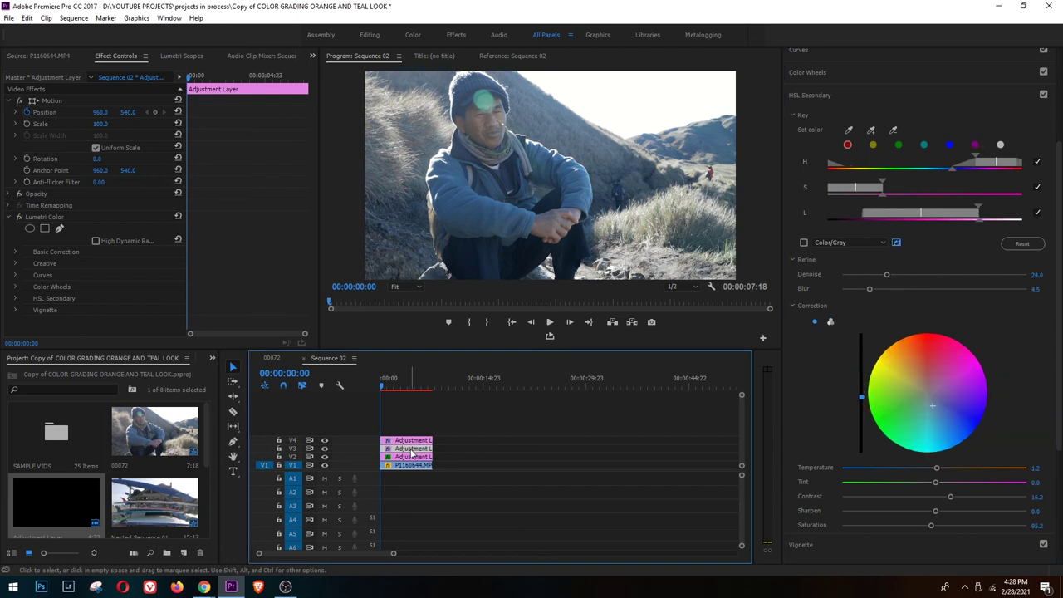
pyautogui.click(425, 441)
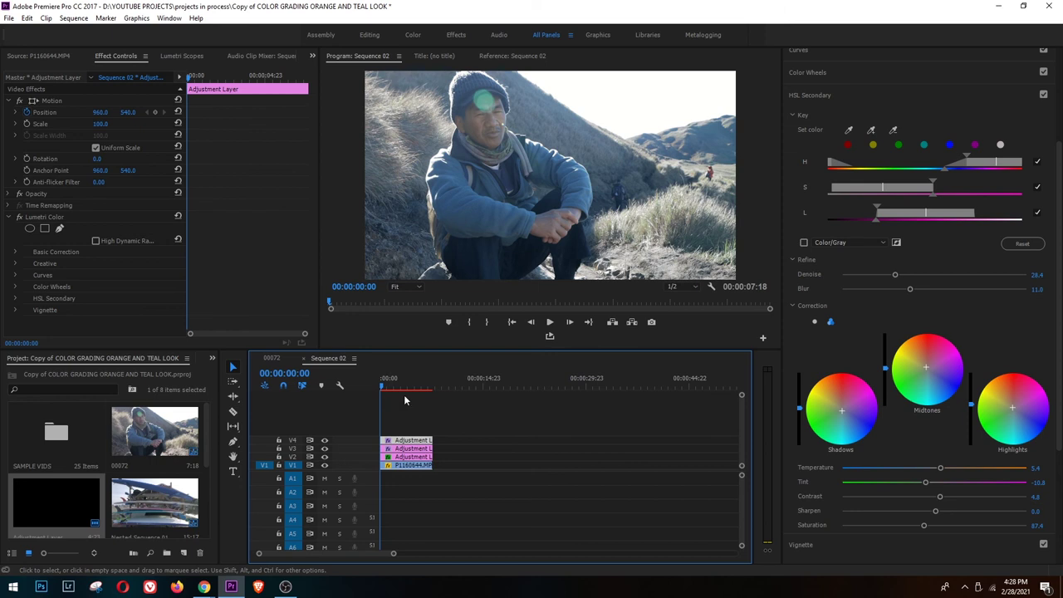
pyautogui.click(324, 456)
# Play Sequence 02 from the start to review the orange and teal hiker grade.
pyautogui.press('space')
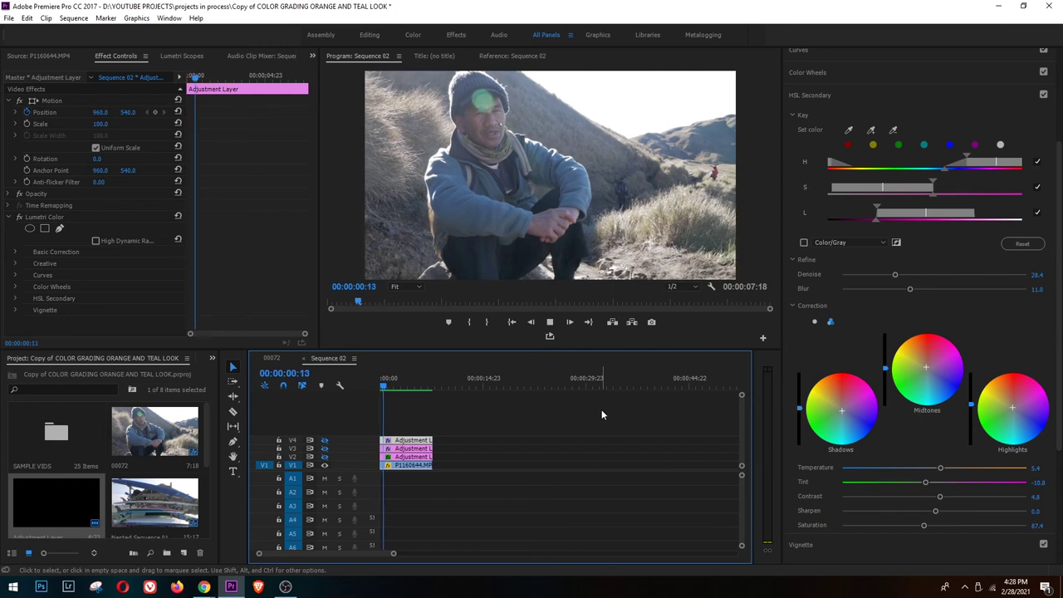